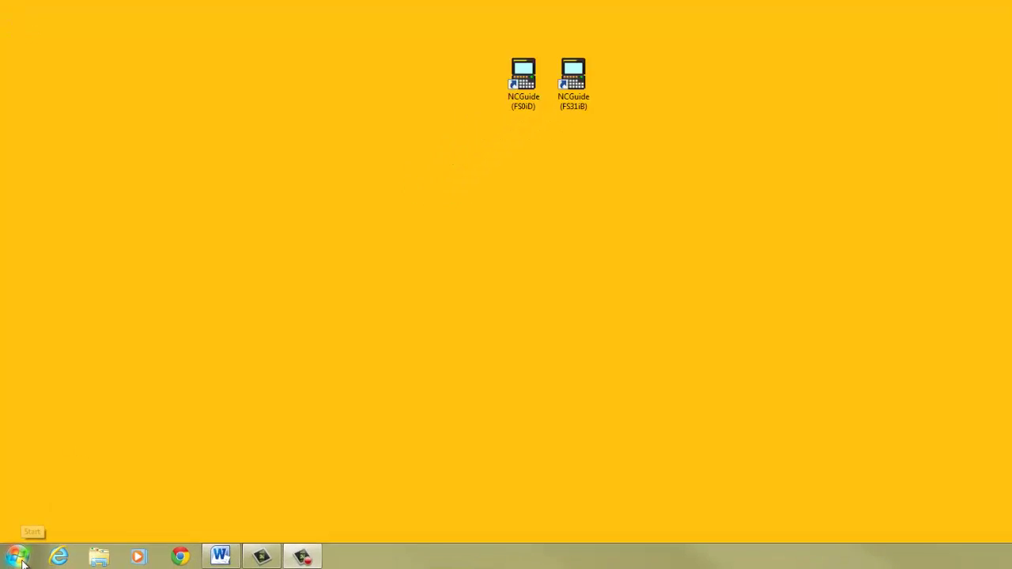
Open the Machine Composition Setting utility of FANUC NCGuide for the FS0i-D control.
left_click(16, 557)
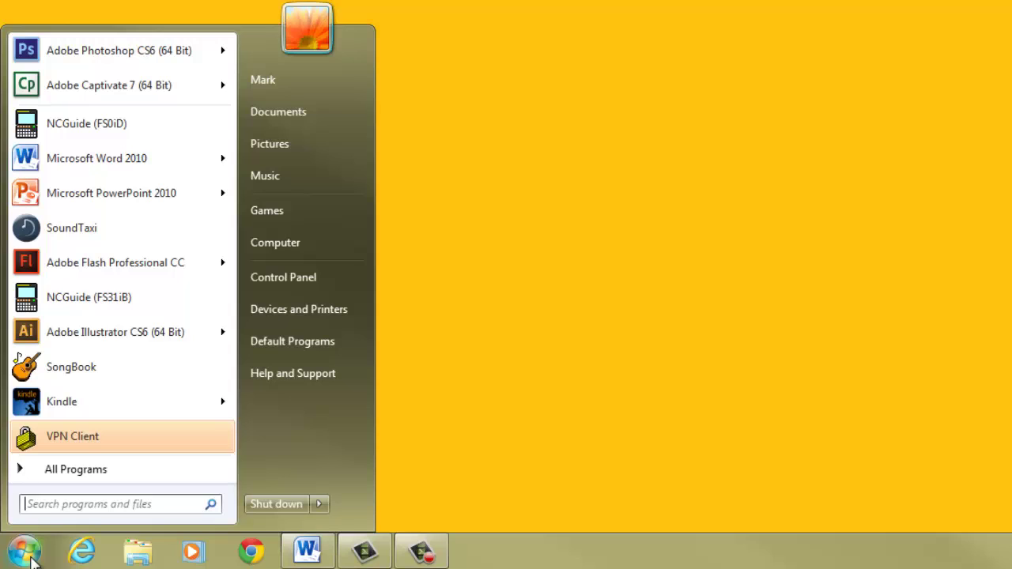
left_click(68, 473)
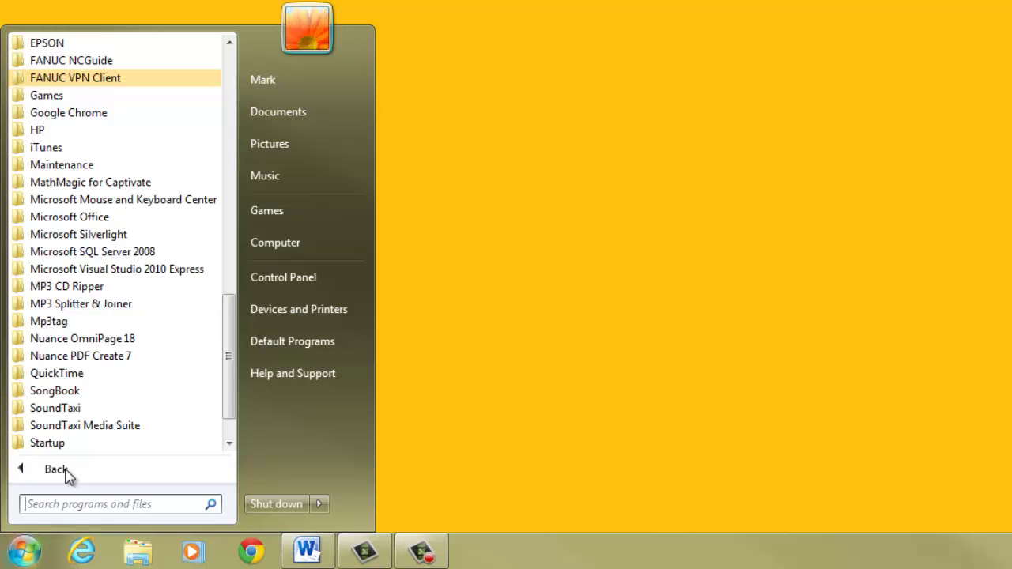
left_click(111, 62)
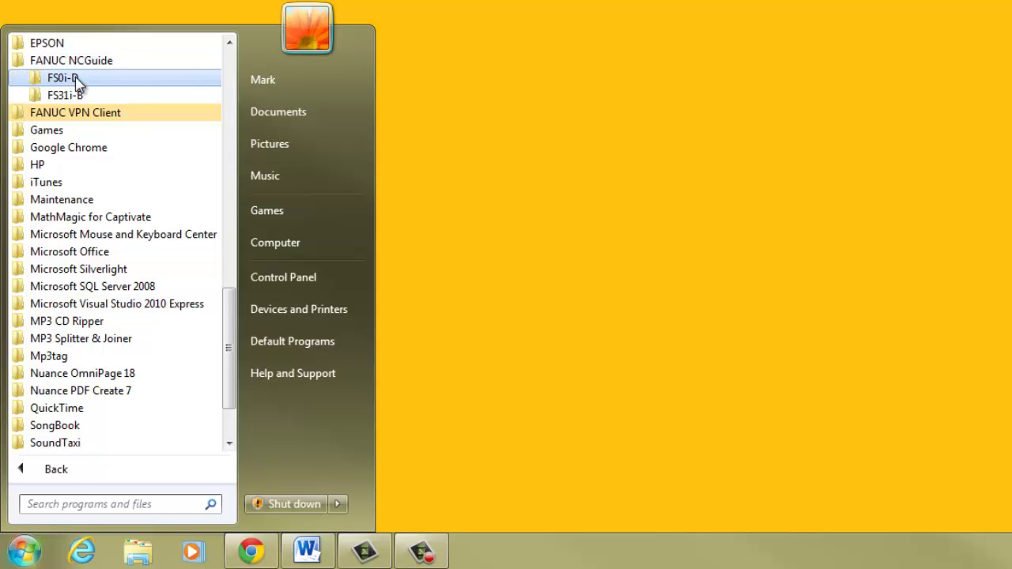
left_click(78, 79)
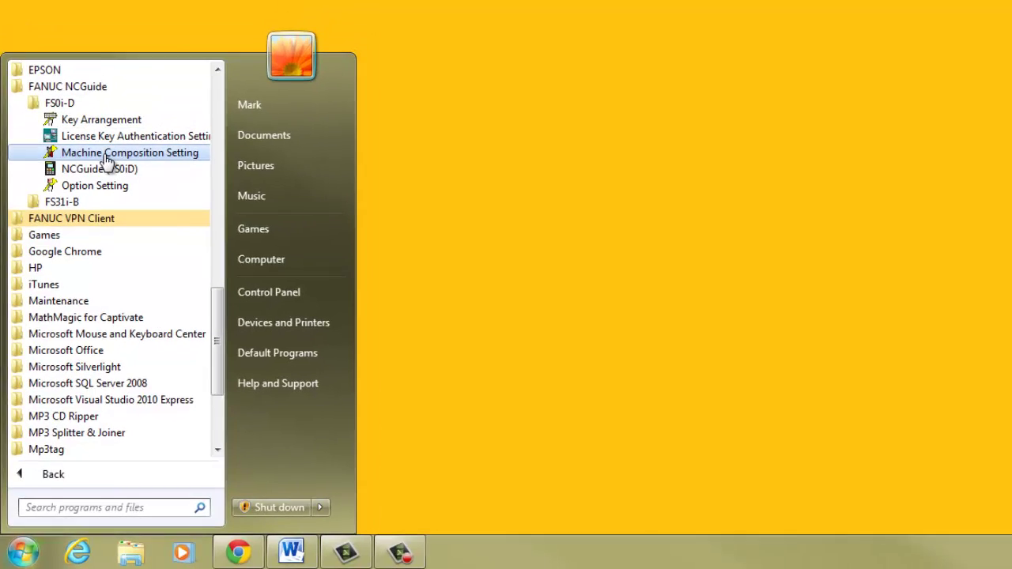
left_click(107, 155)
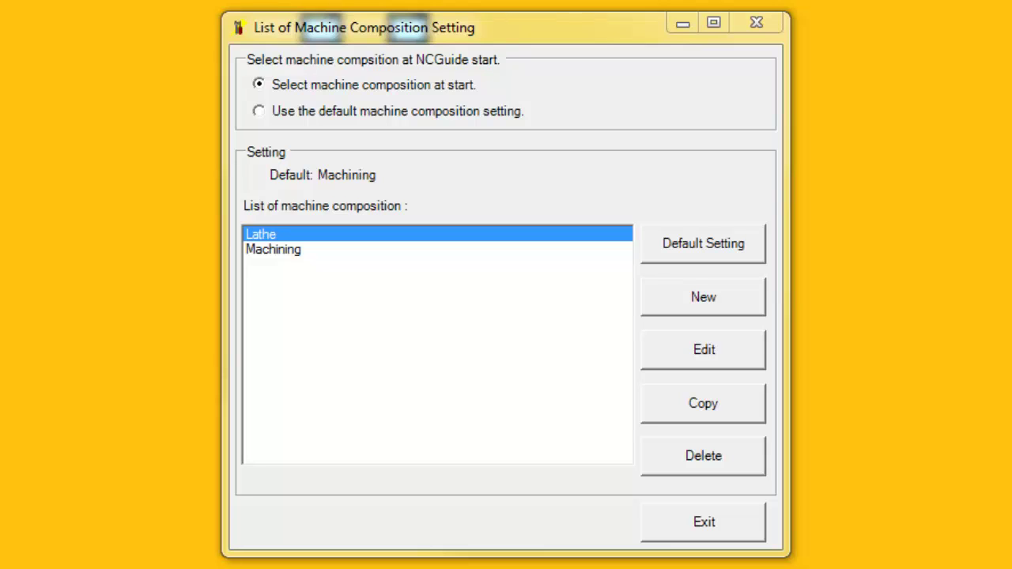
Copy the Machining composition under the name myMachining and open the copy for editing.
left_click(280, 250)
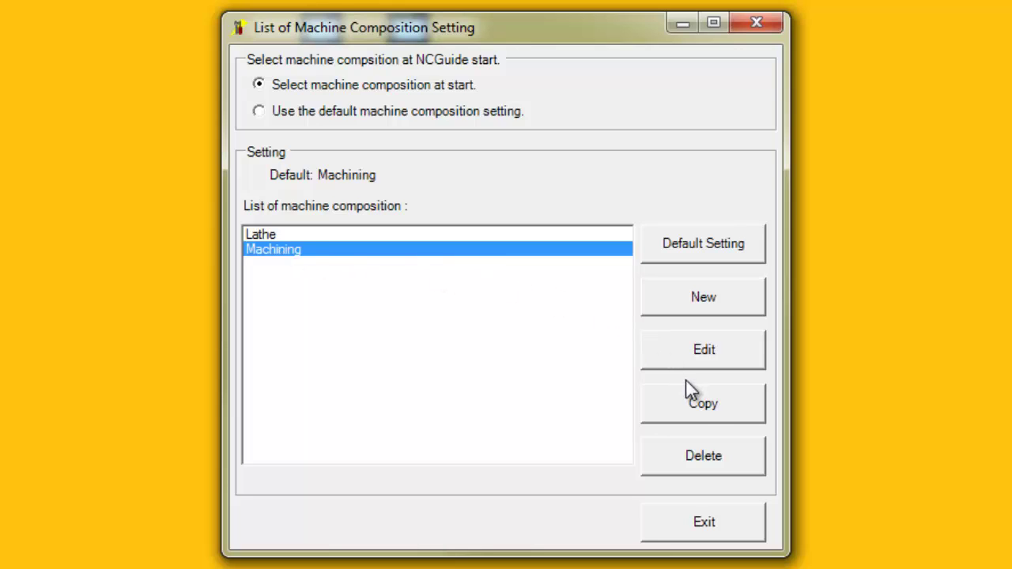
left_click(703, 406)
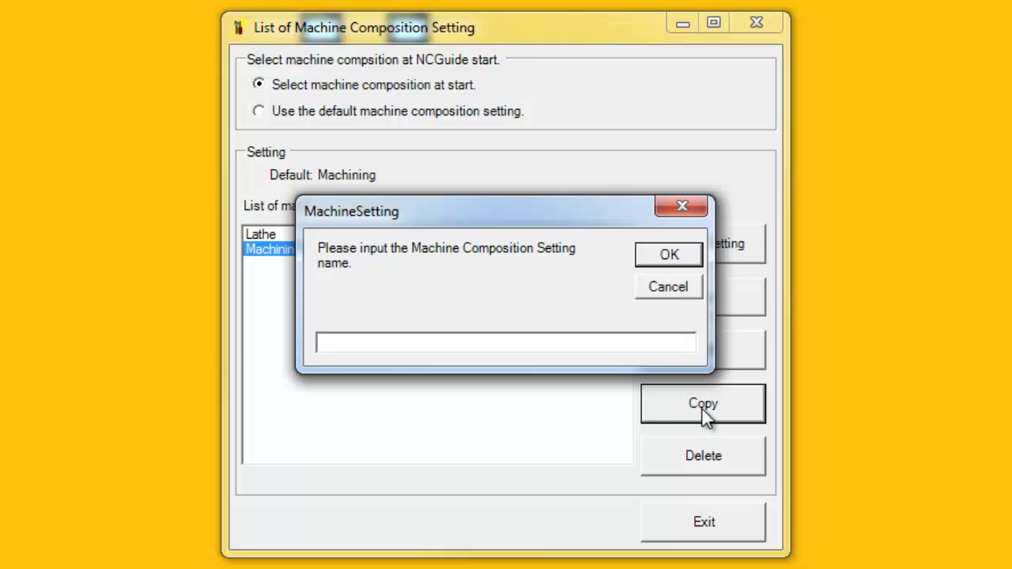
type("myMachining")
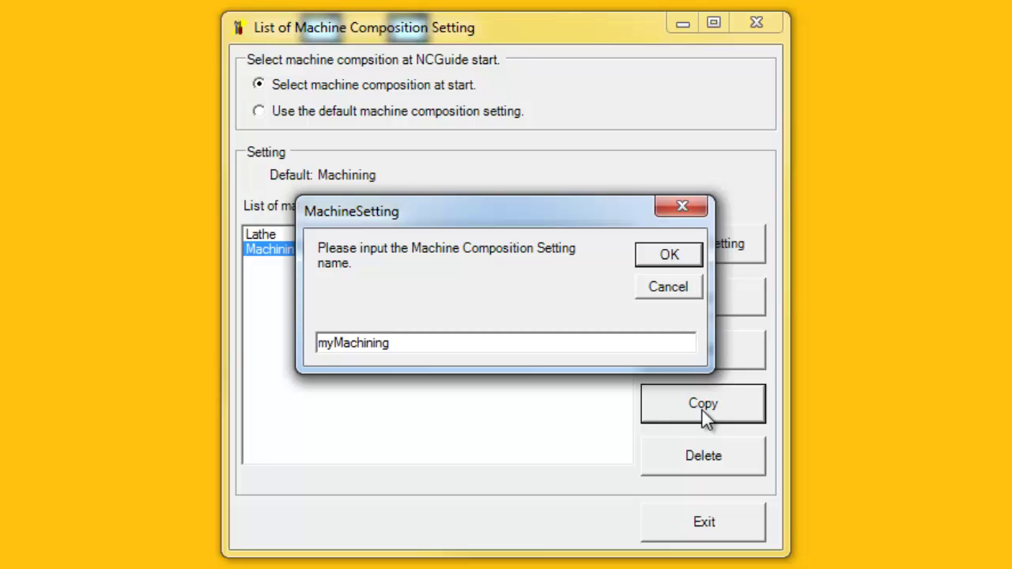
left_click(685, 257)
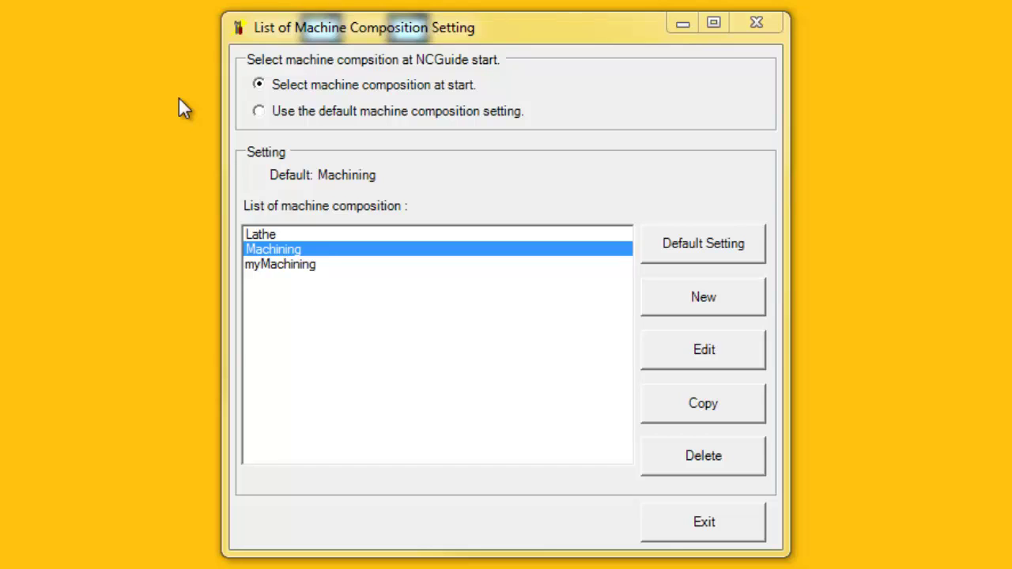
left_click(305, 265)
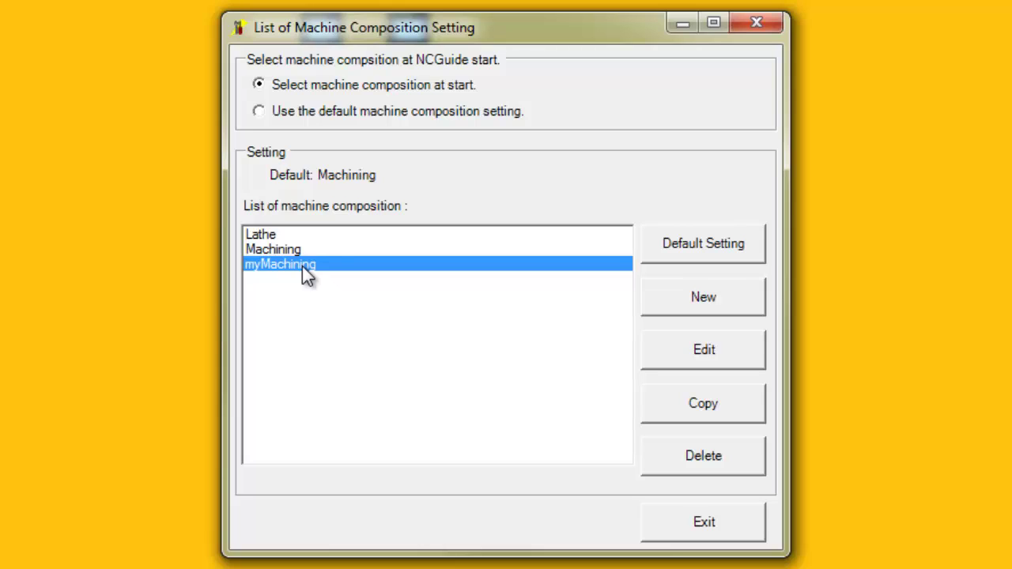
left_click(711, 353)
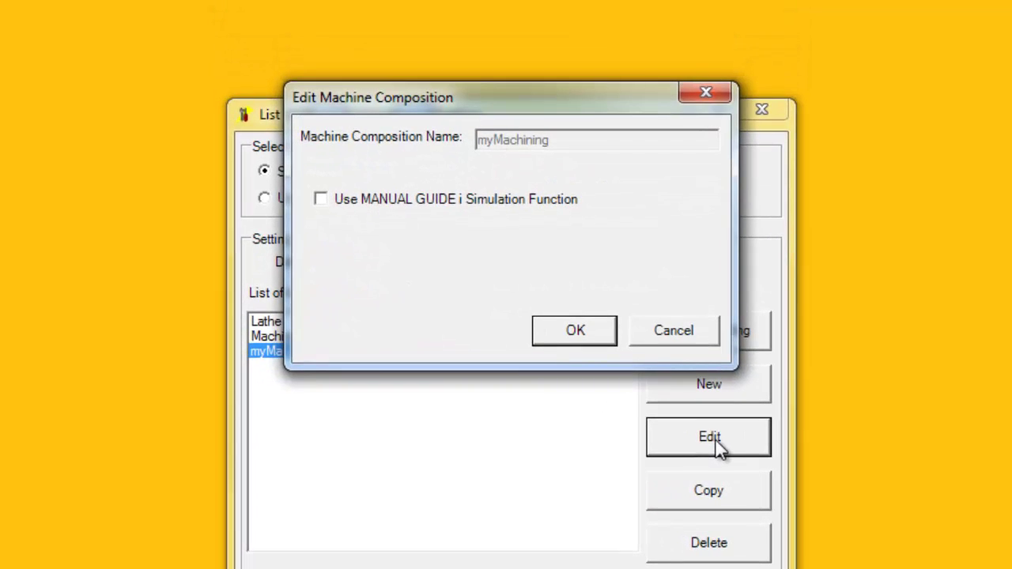
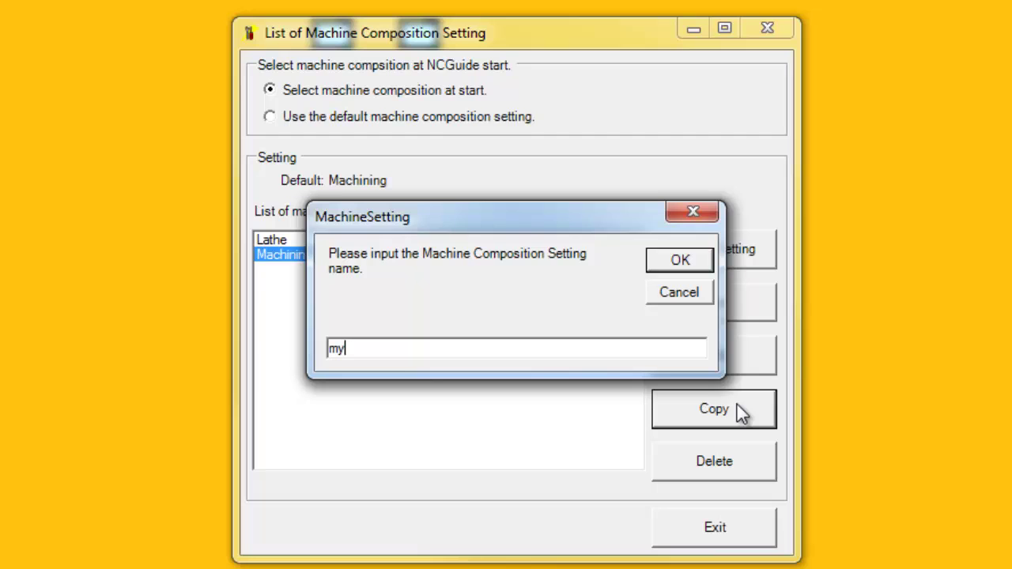
Name the copied machine composition myMachining, set its number of axes to 4, and exit the composition settings.
type("ing")
left_click(681, 262)
left_click(306, 273)
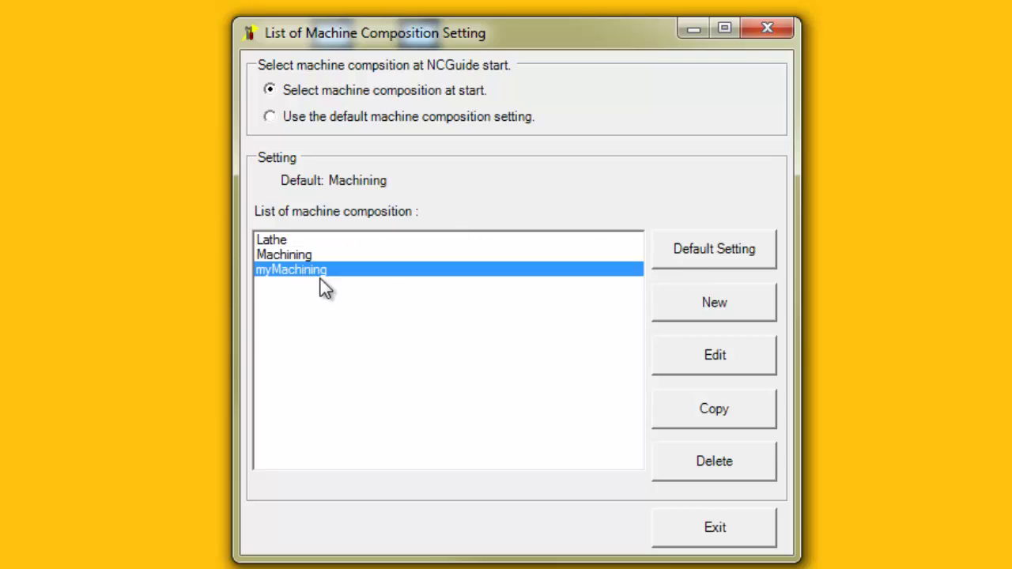
left_click(731, 364)
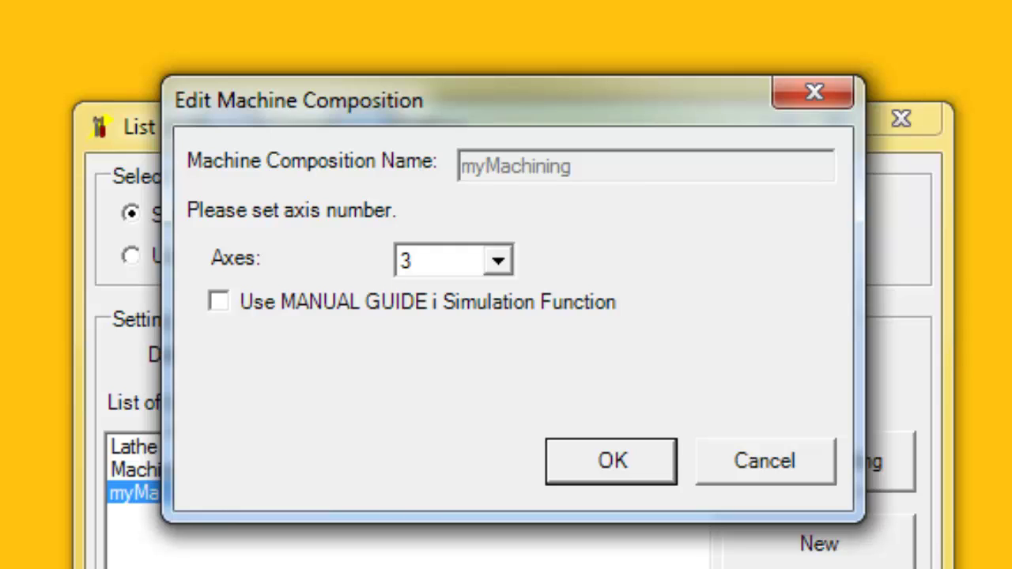
left_click(496, 263)
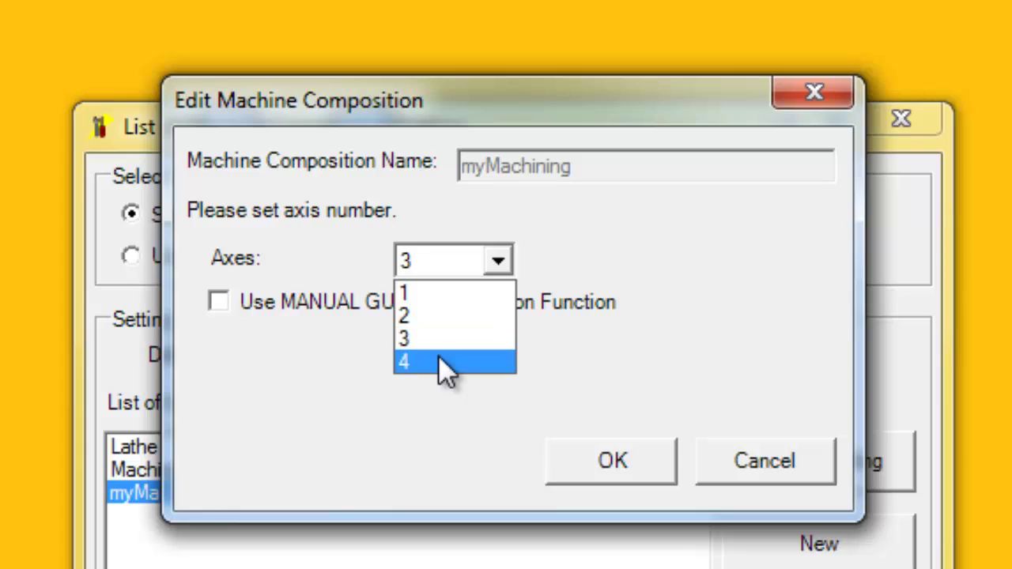
left_click(438, 359)
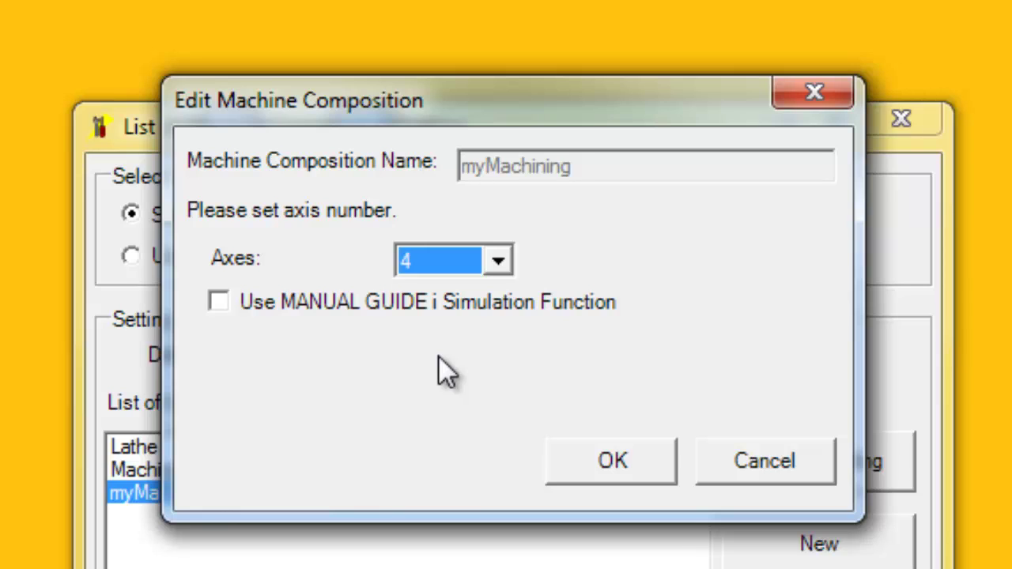
left_click(624, 465)
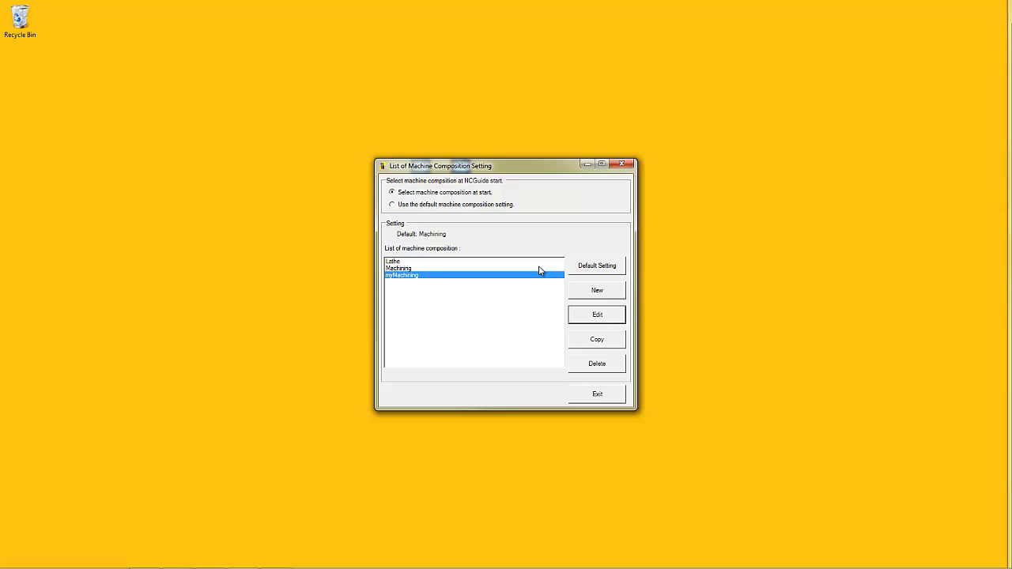
left_click(597, 394)
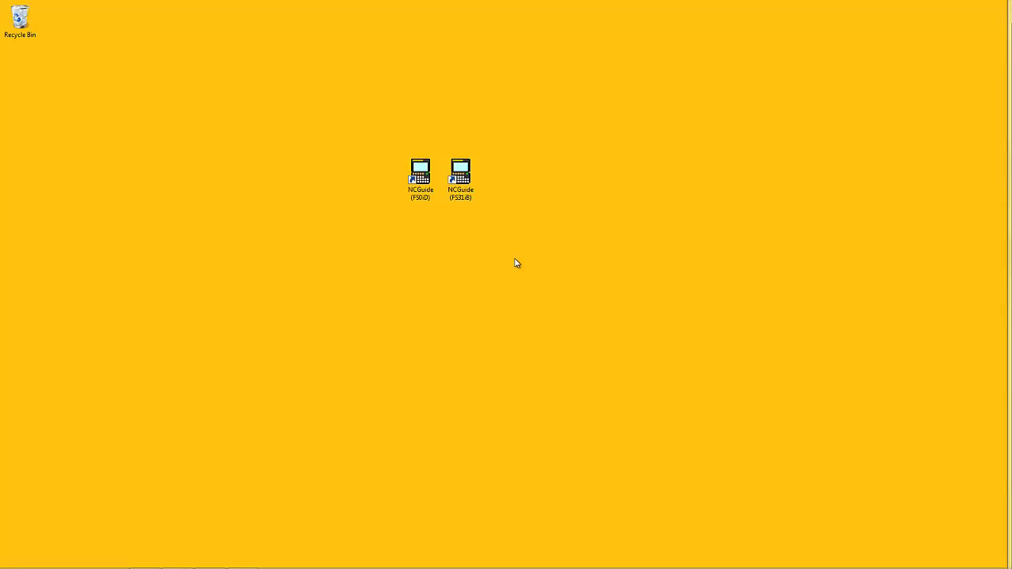
Start NCGuide (FS31iB) with the myMachining composition to check its axes on the position display, and close the simulator.
left_click(463, 180)
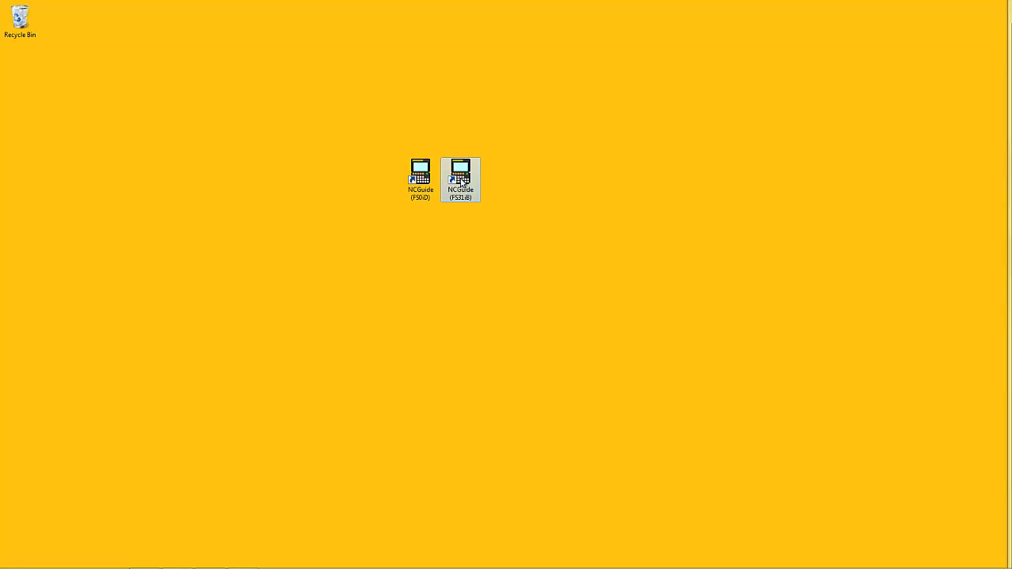
double_click(463, 180)
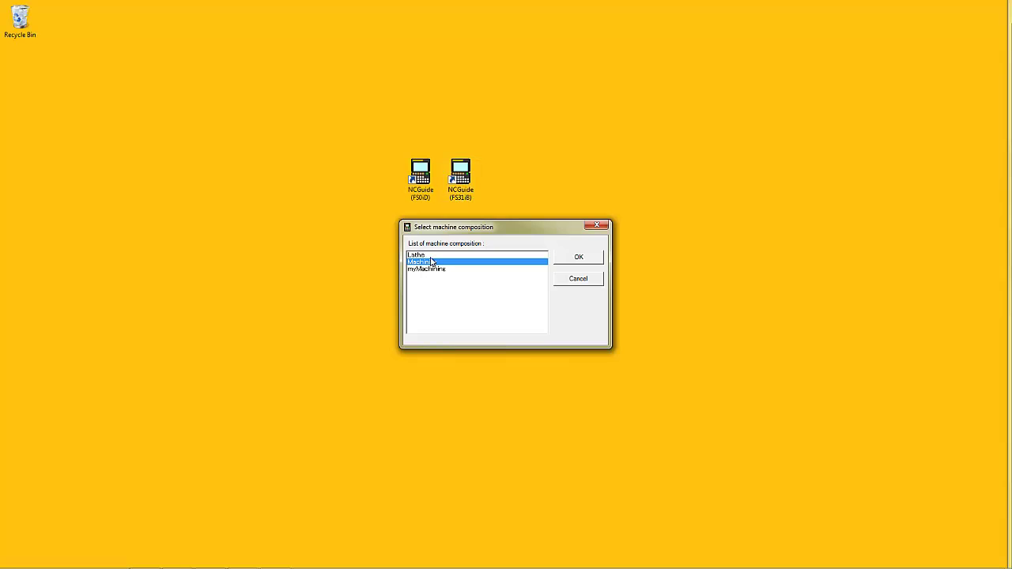
left_click(428, 272)
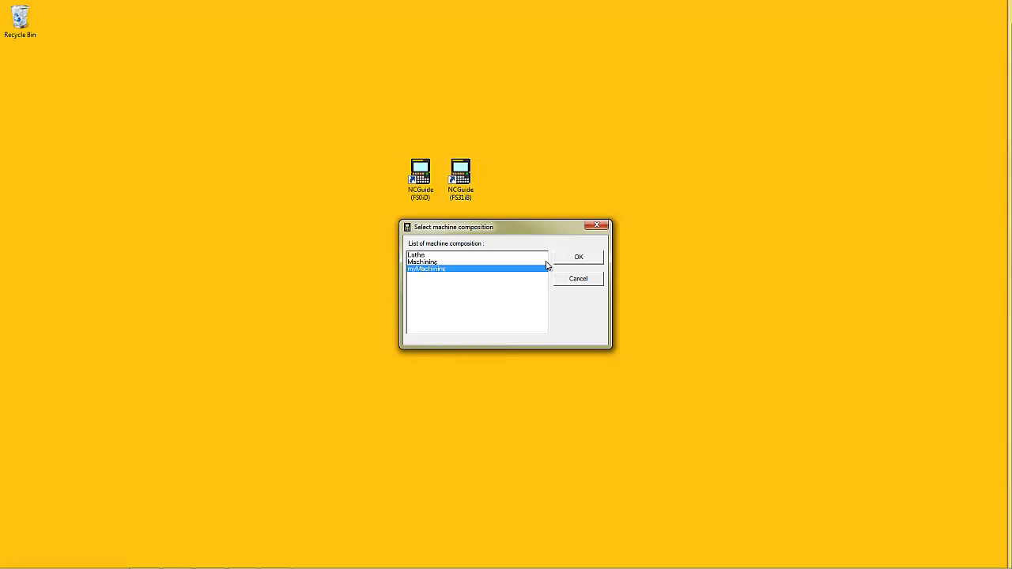
left_click(575, 258)
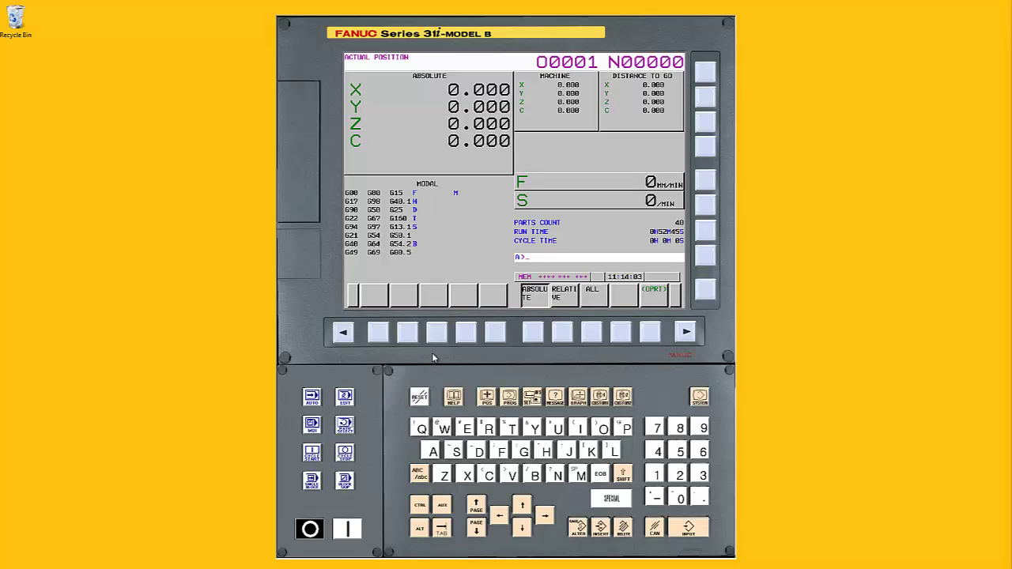
right_click(433, 358)
left_click(465, 442)
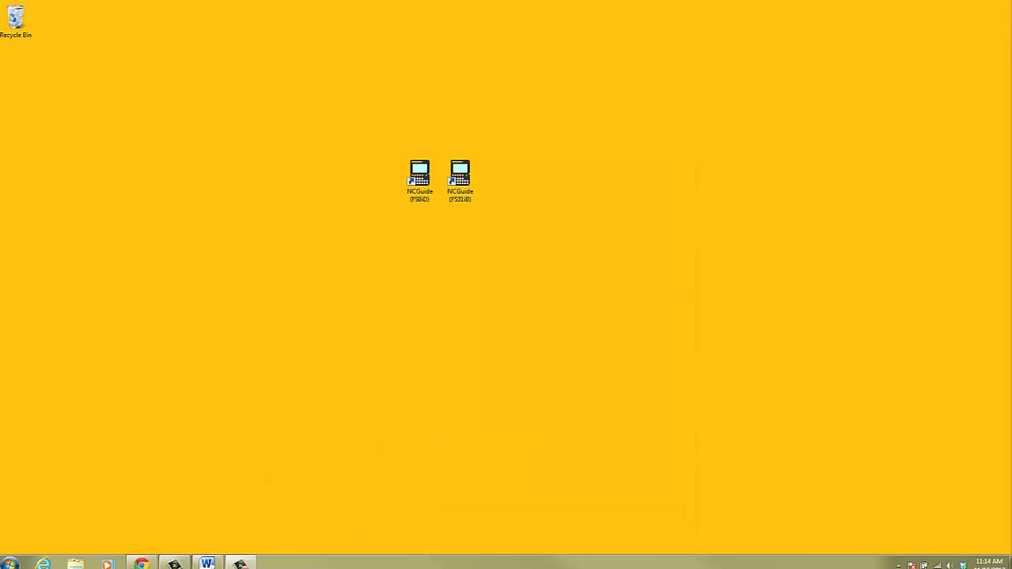
Open the Machine Composition Setting utility of FANUC NCGuide for the FS31i-B control.
left_click(9, 562)
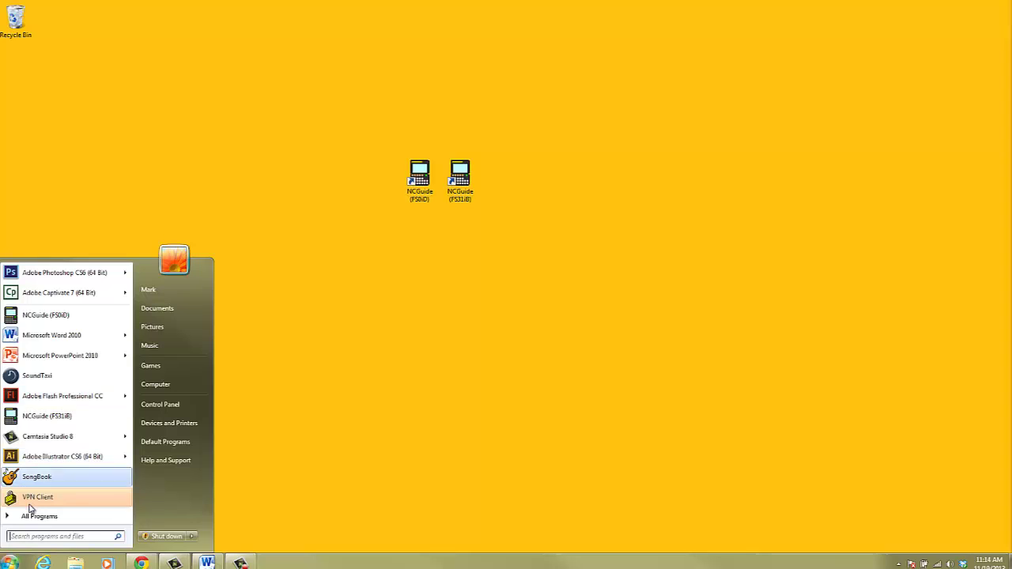
left_click(32, 518)
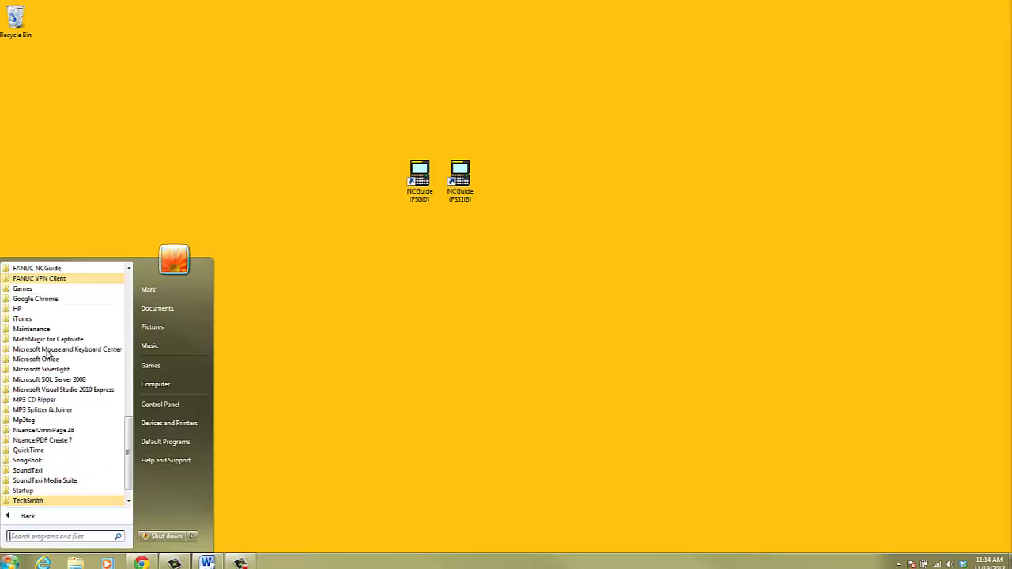
left_click(47, 269)
left_click(34, 288)
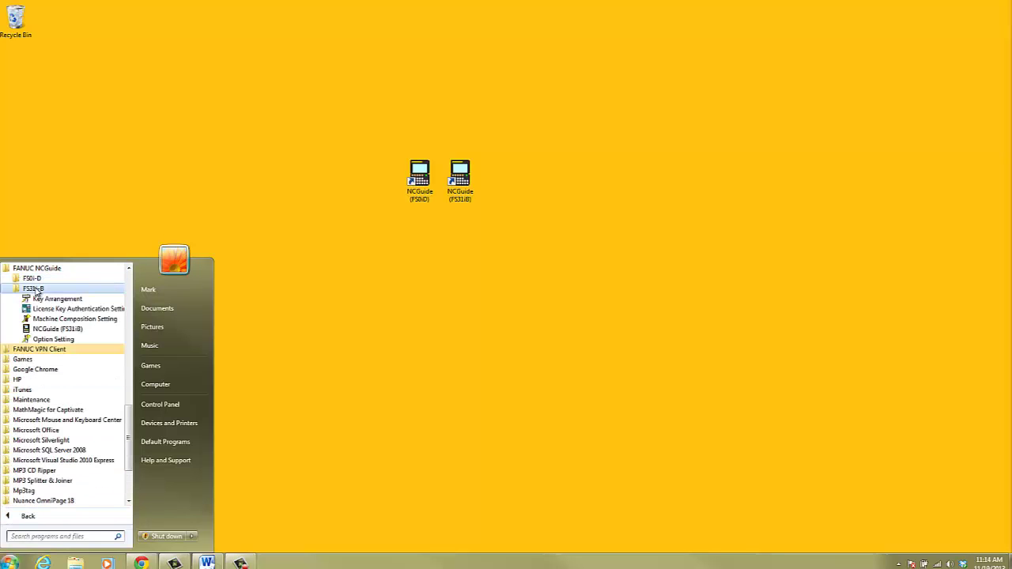
left_click(45, 319)
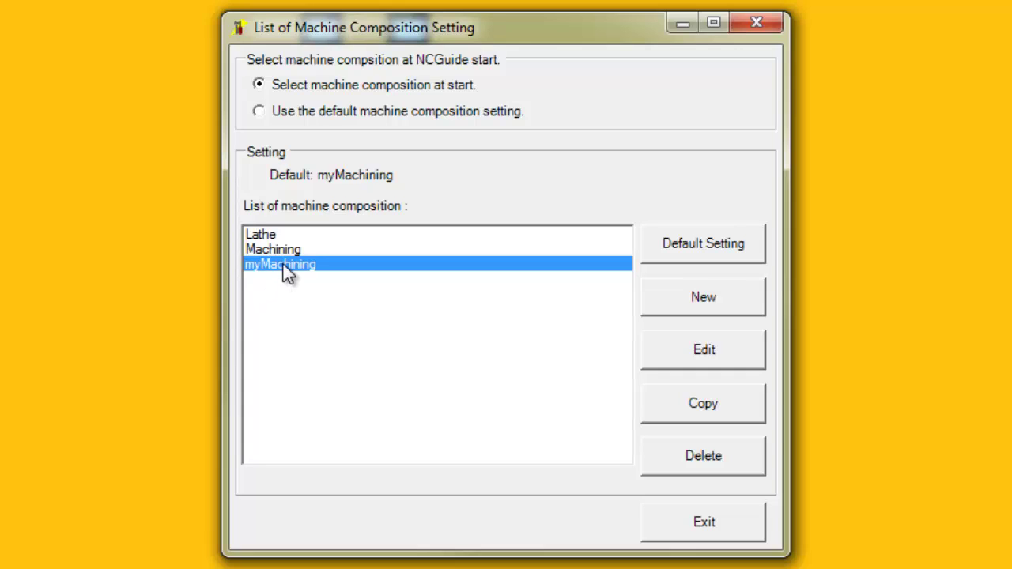
Delete the myMachining composition from the list of machine compositions.
left_click(729, 456)
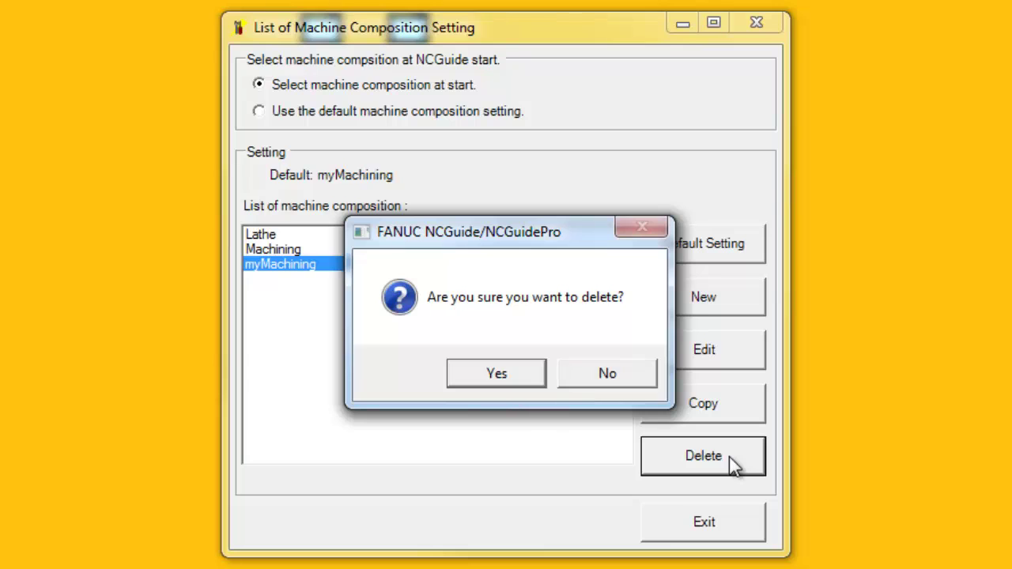
left_click(530, 375)
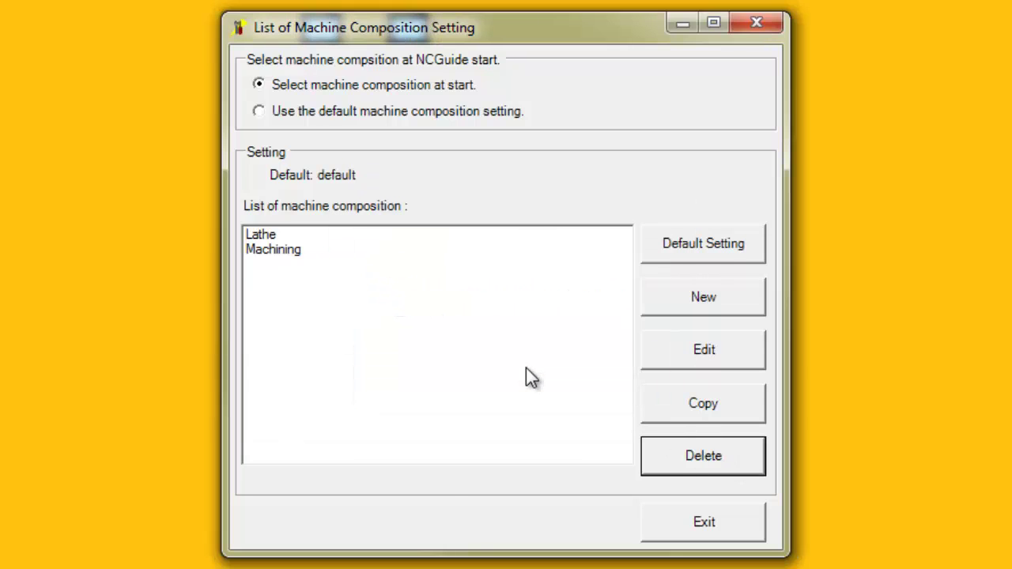